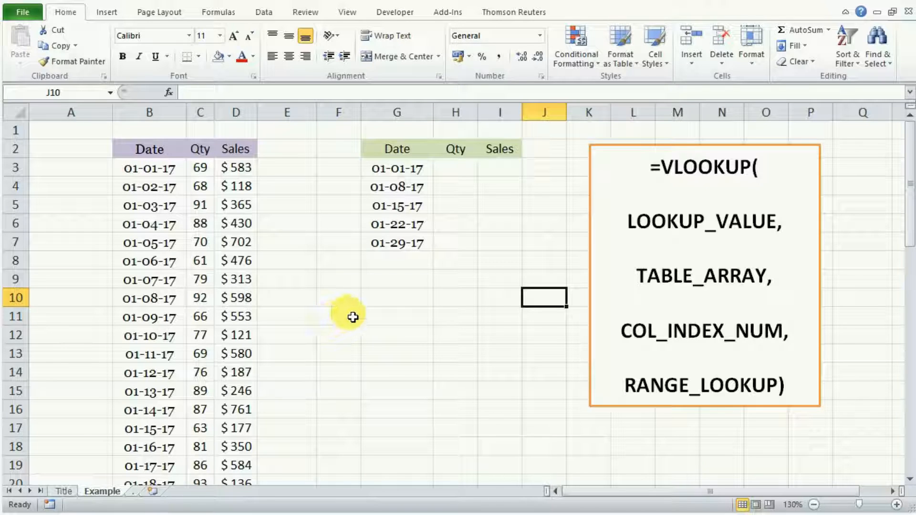
# Step: Start a VLOOKUP formula in cell H3 with the date in G3 as the lookup value
pyautogui.click(458, 170)
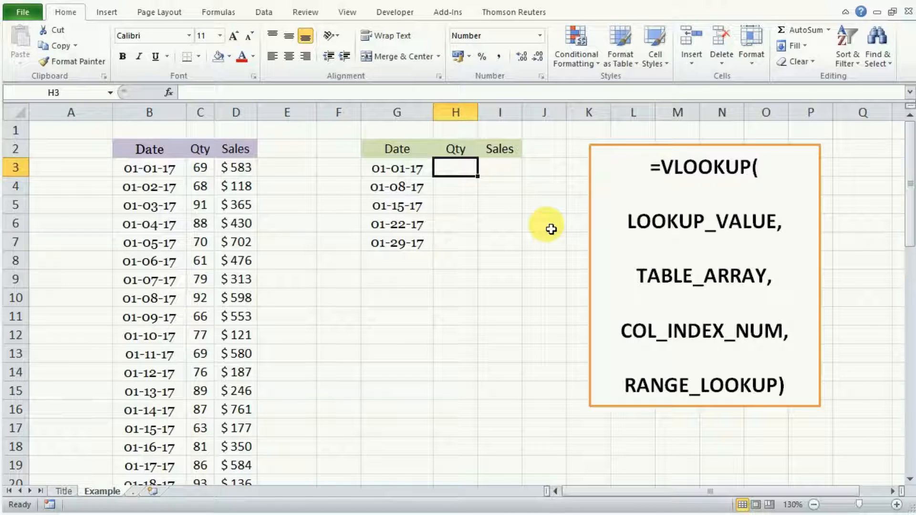
pyautogui.write('=')
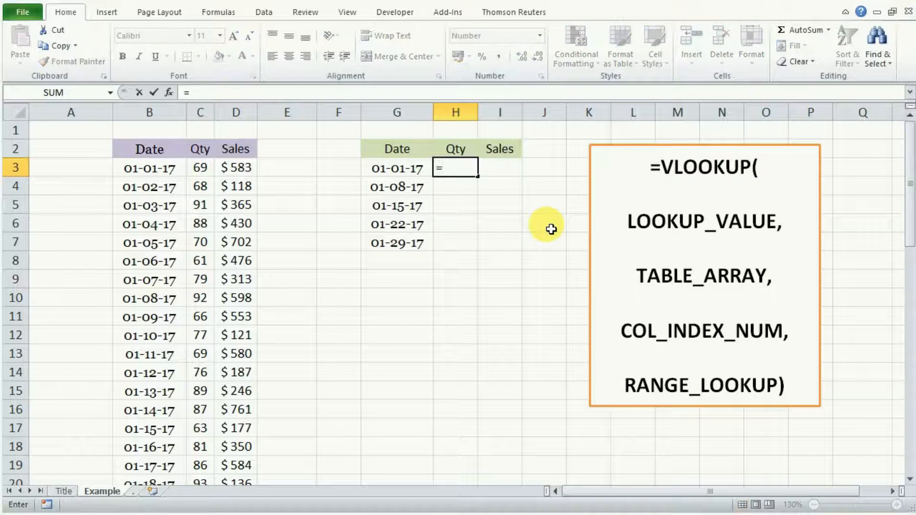
pyautogui.write('vloo')
pyautogui.press('Tab')
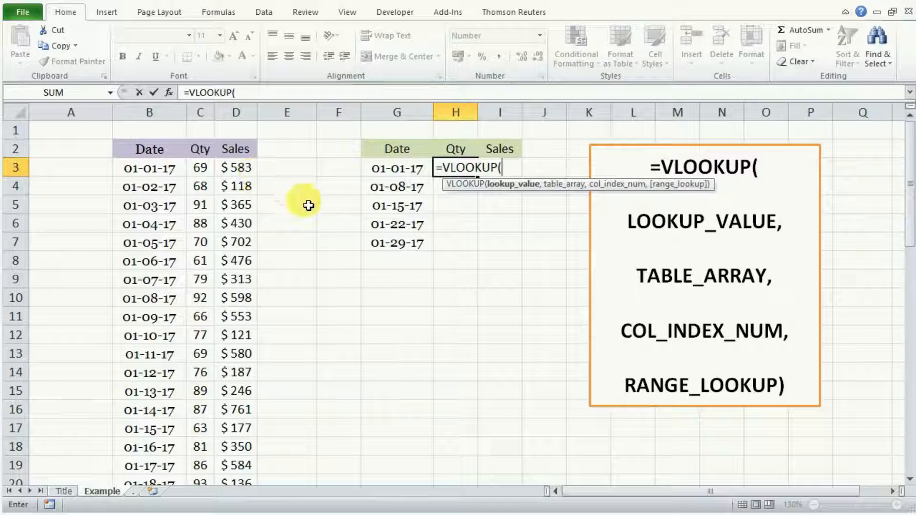
pyautogui.click(400, 171)
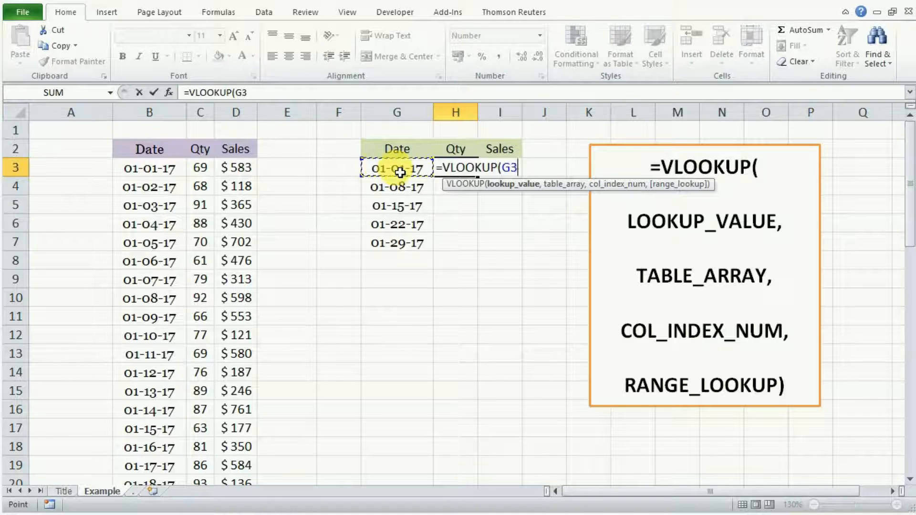
pyautogui.write(',')
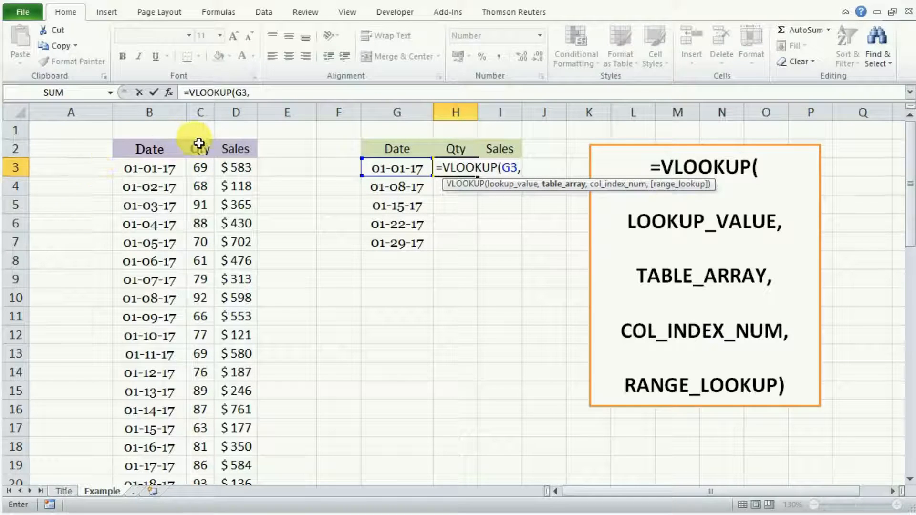
# Step: Set the formula's table array to the Date, Qty and Sales table as the absolute range $B$2:$D$53
pyautogui.click(153, 151)
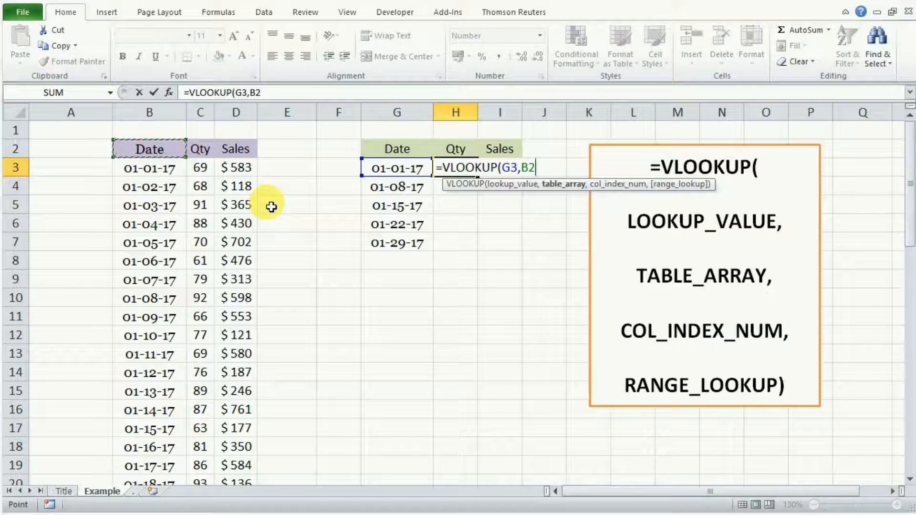
pyautogui.hotkey('shift', 'Right')
pyautogui.hotkey('shift', 'Right')
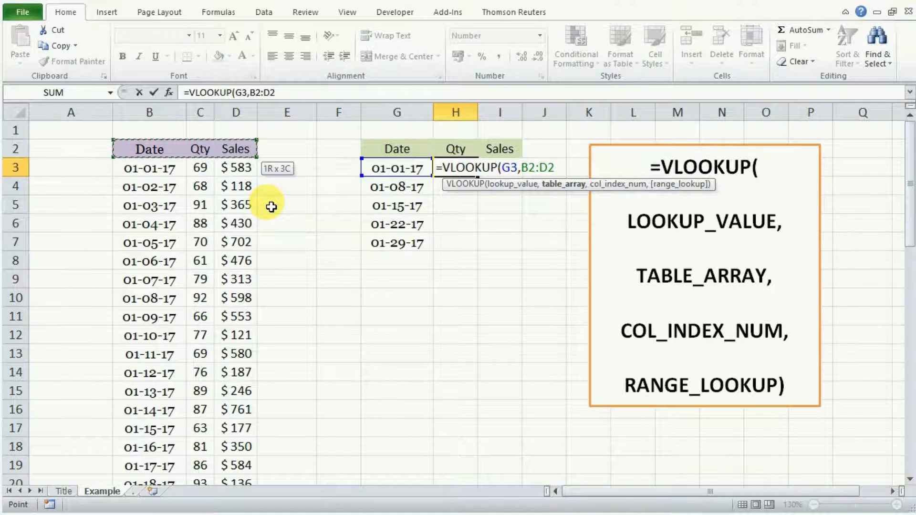
pyautogui.hotkey('ctrl', 'shift', 'Down')
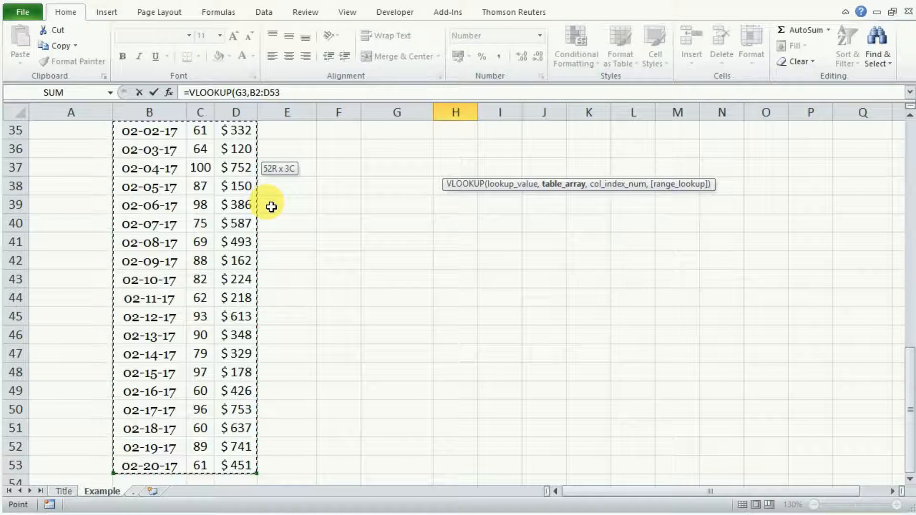
pyautogui.press('F4')
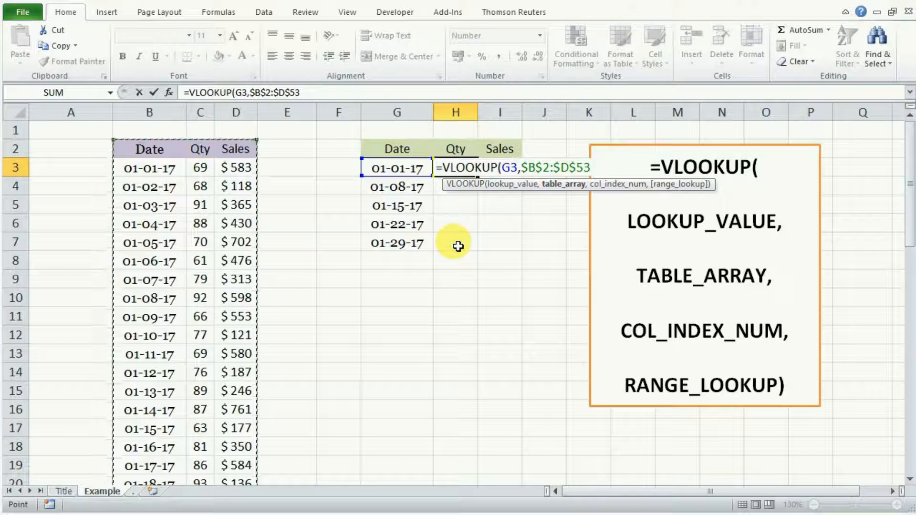
# Step: Complete the Qty formula with column index 2 and range lookup 2, and fill it down through H7
pyautogui.write(',2')
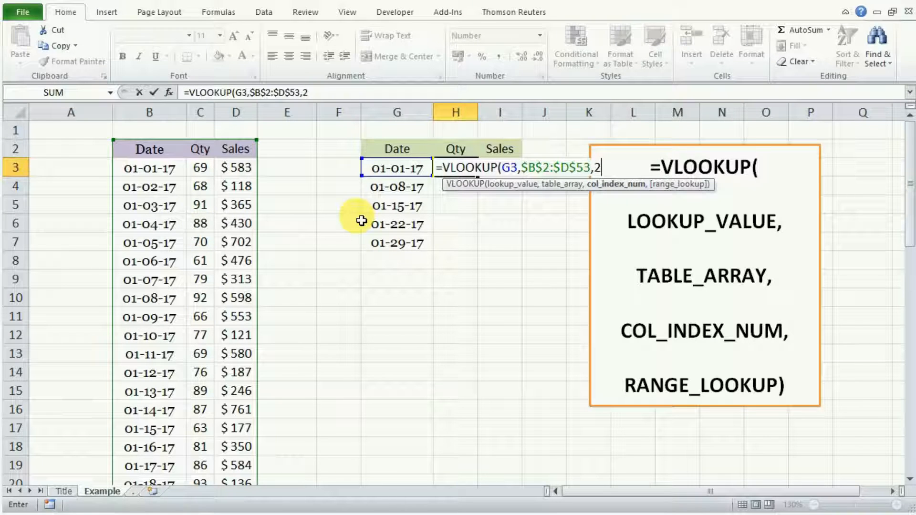
pyautogui.write(',')
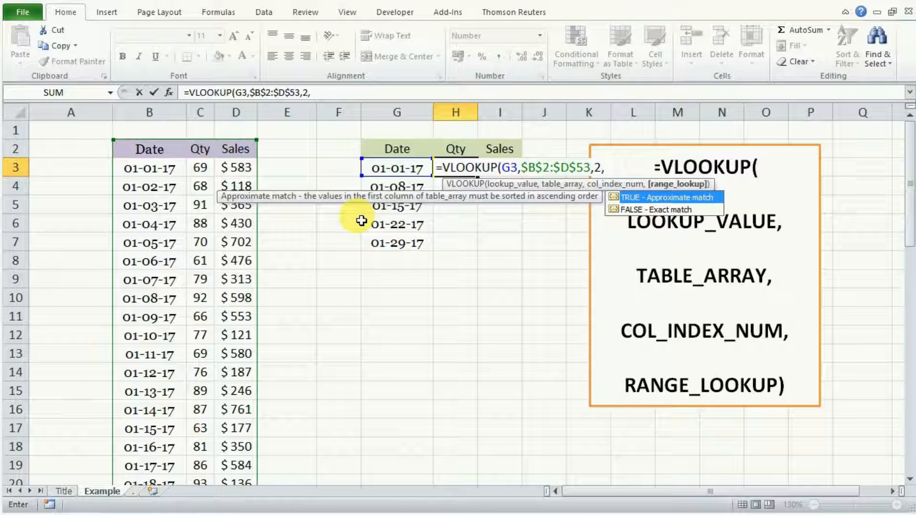
pyautogui.write('2')
pyautogui.press('Return')
pyautogui.click(453, 175)
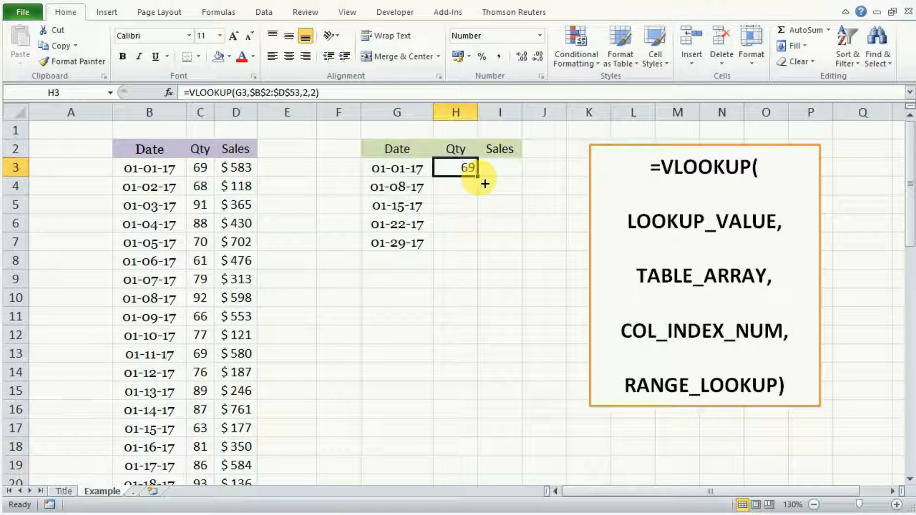
pyautogui.moveTo(477, 176); pyautogui.dragTo(479, 256)
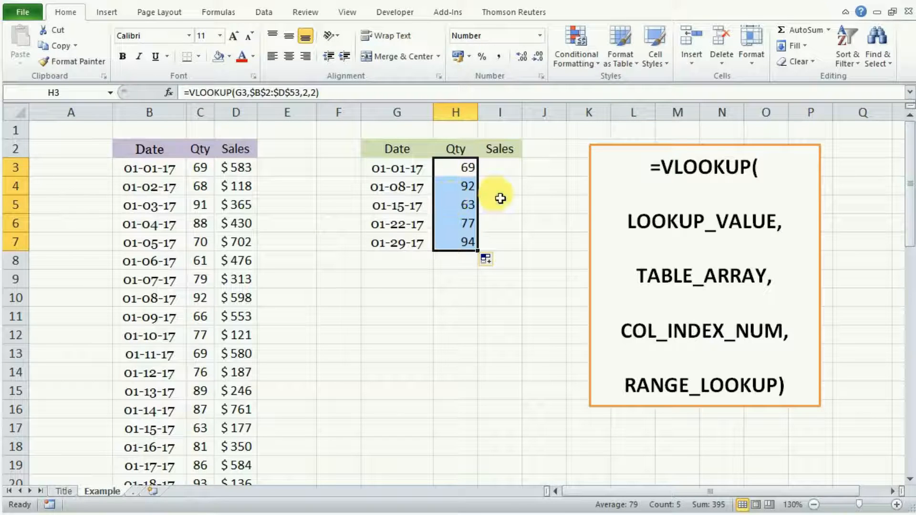
# Step: Start a VLOOKUP formula in cell I3, using G3 as its lookup value
pyautogui.click(489, 166)
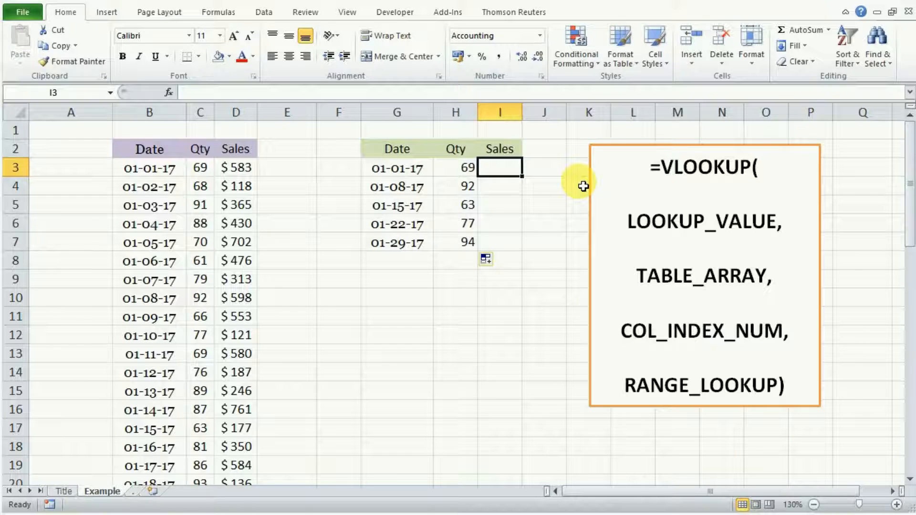
pyautogui.write('=vl')
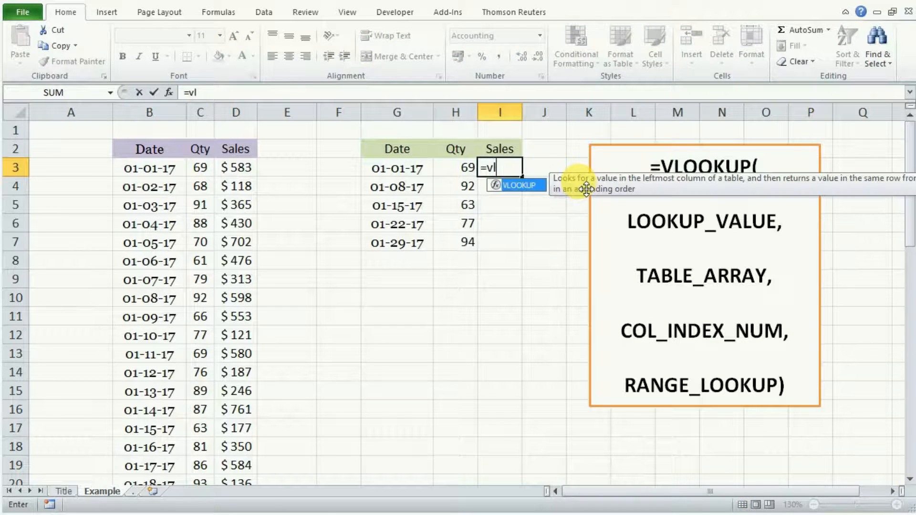
pyautogui.press('Tab')
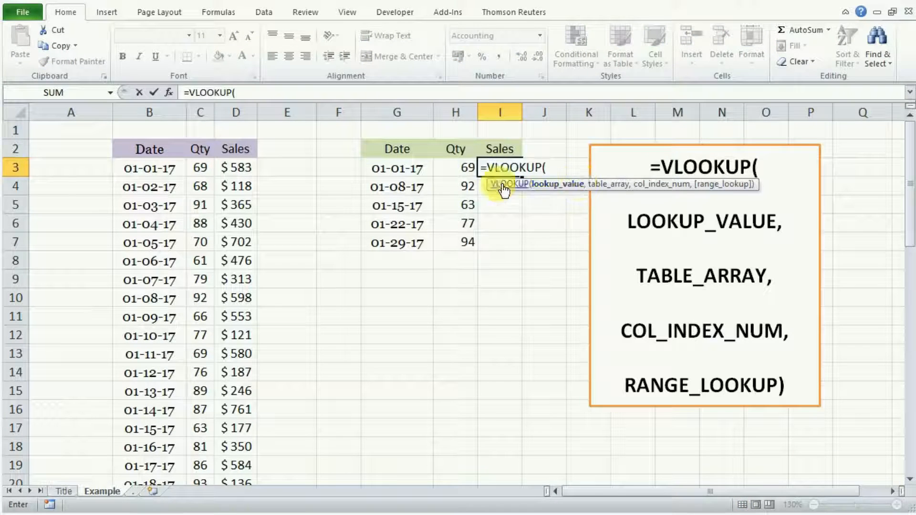
pyautogui.click(426, 176)
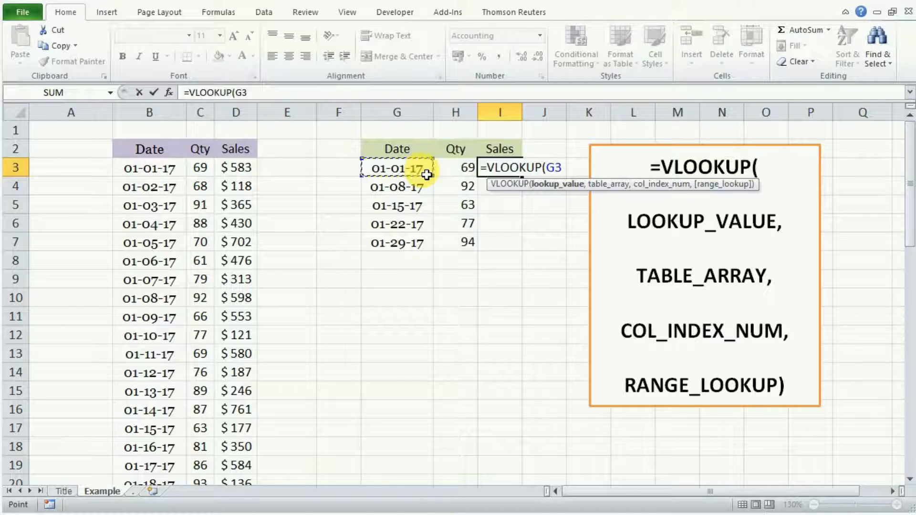
pyautogui.write(',')
# Step: Use the absolute range $B$2:$D$53 as the table array of the Sales lookup formula
pyautogui.click(172, 168)
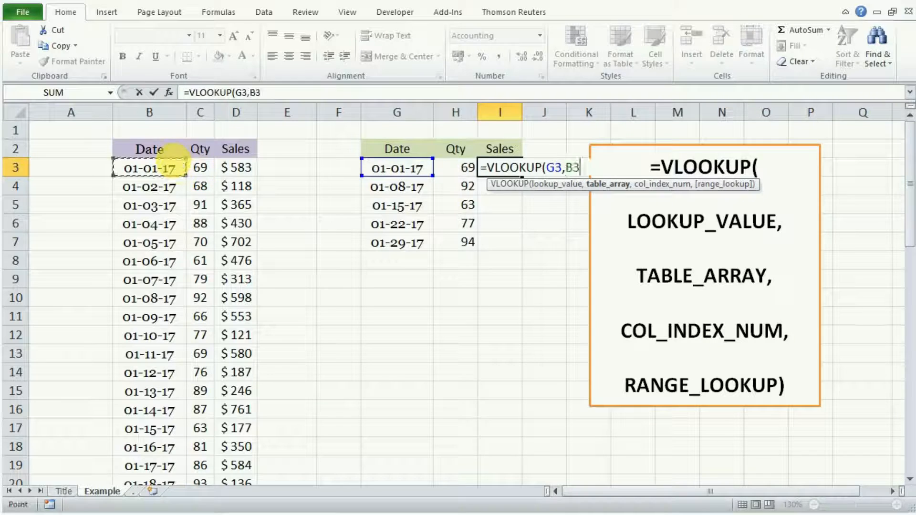
pyautogui.click(180, 151)
pyautogui.hotkey('ctrl', 'shift', 'Right')
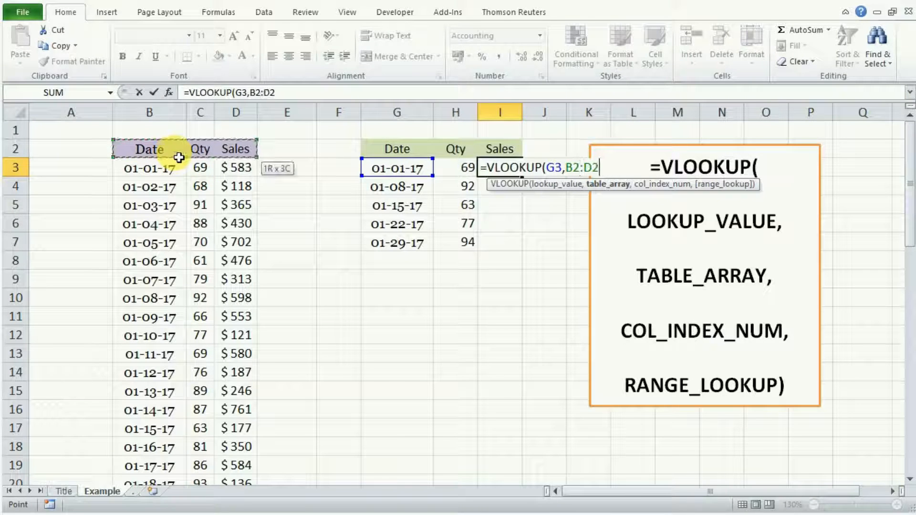
pyautogui.hotkey('ctrl', 'shift', 'Down')
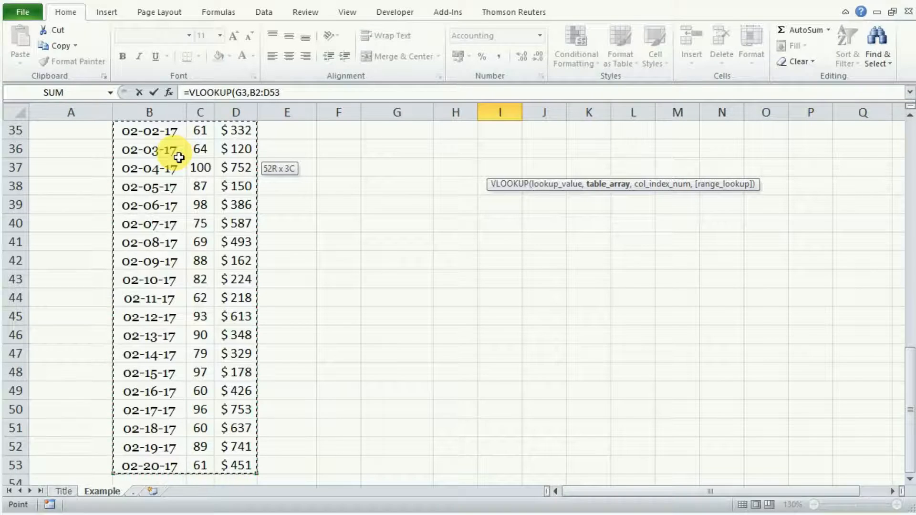
pyautogui.press('F4')
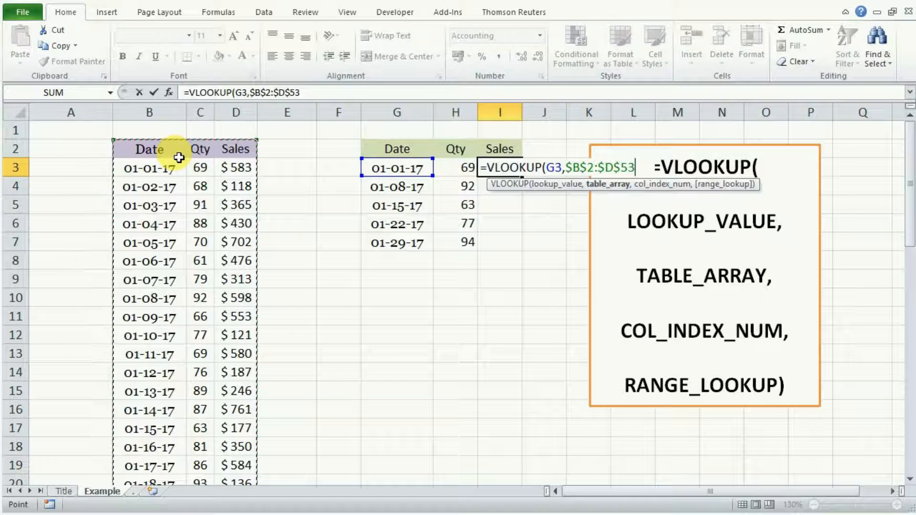
# Step: Finish the Sales formula with column index 3 and range lookup 2, and copy it down through I7
pyautogui.write(',')
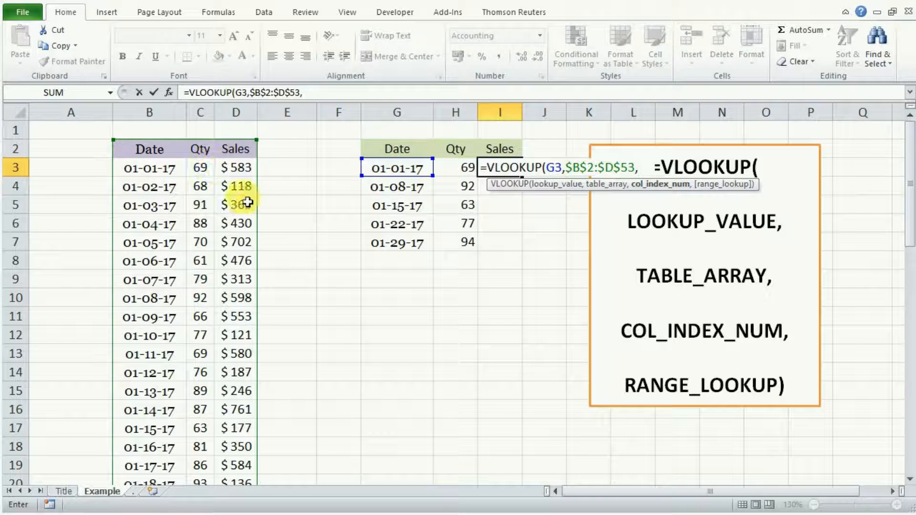
pyautogui.write('3,')
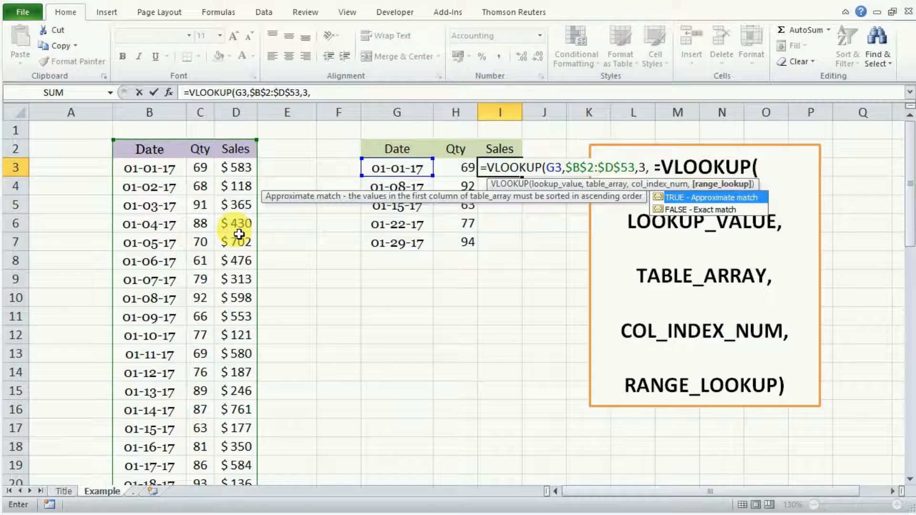
pyautogui.write('2')
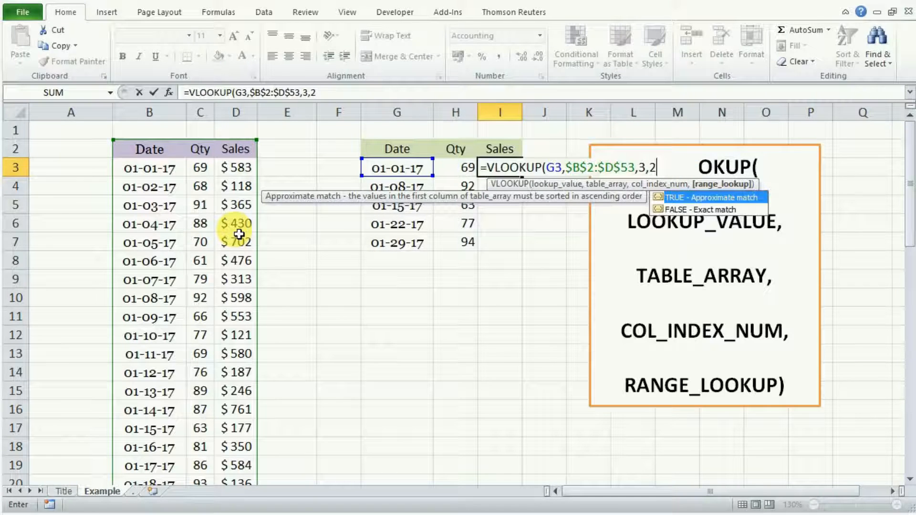
pyautogui.press('Return')
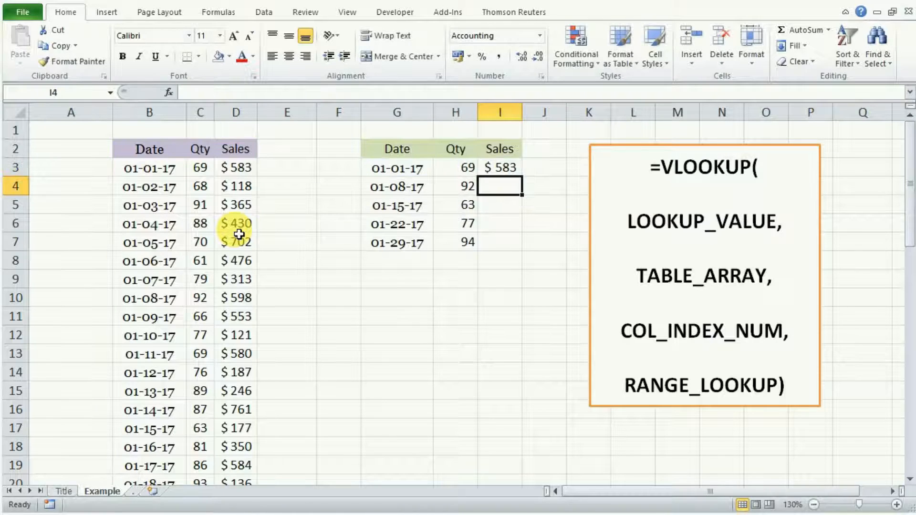
pyautogui.click(508, 167)
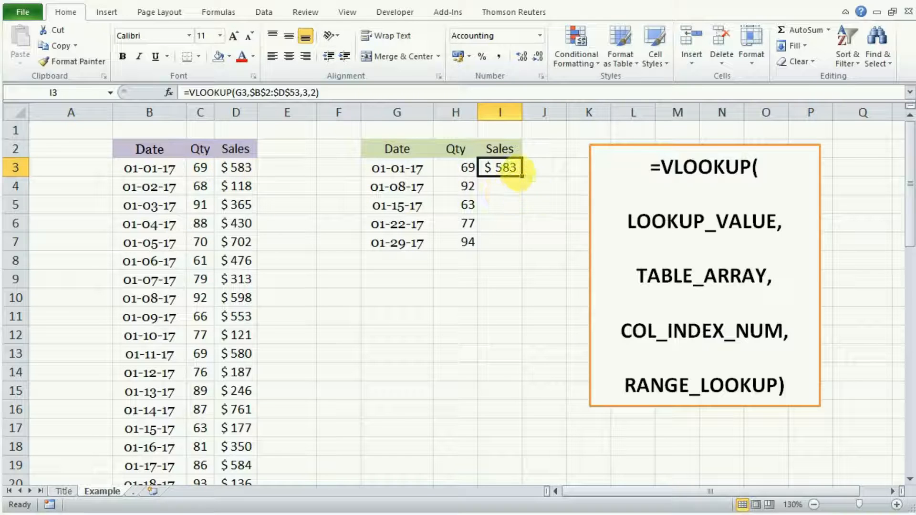
pyautogui.moveTo(528, 181); pyautogui.dragTo(522, 262)
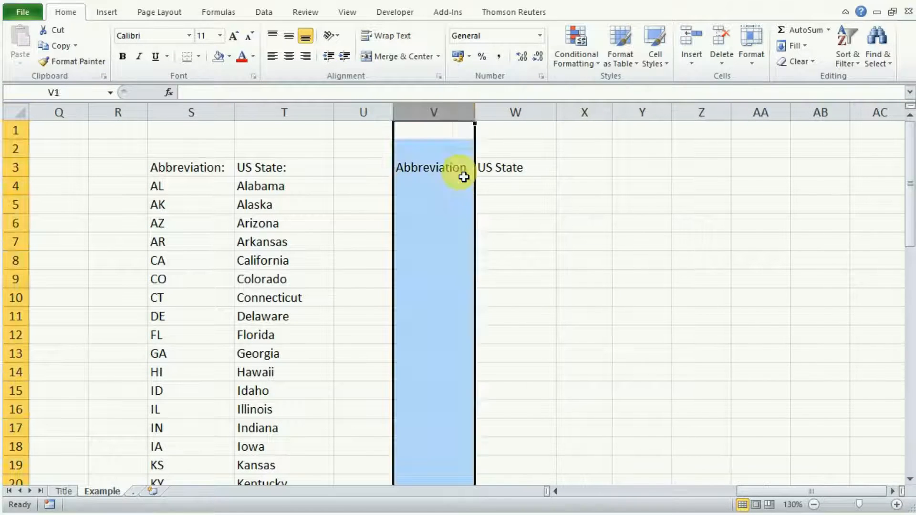
# Step: Enter the abbreviation AK in cell V4 of the state lookup table
pyautogui.click(462, 174)
pyautogui.click(329, 204)
pyautogui.click(187, 184)
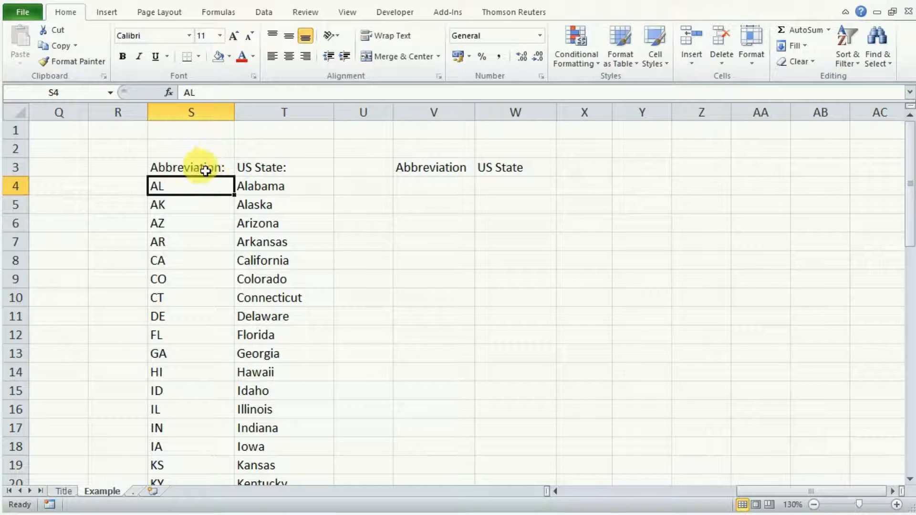
pyautogui.click(443, 187)
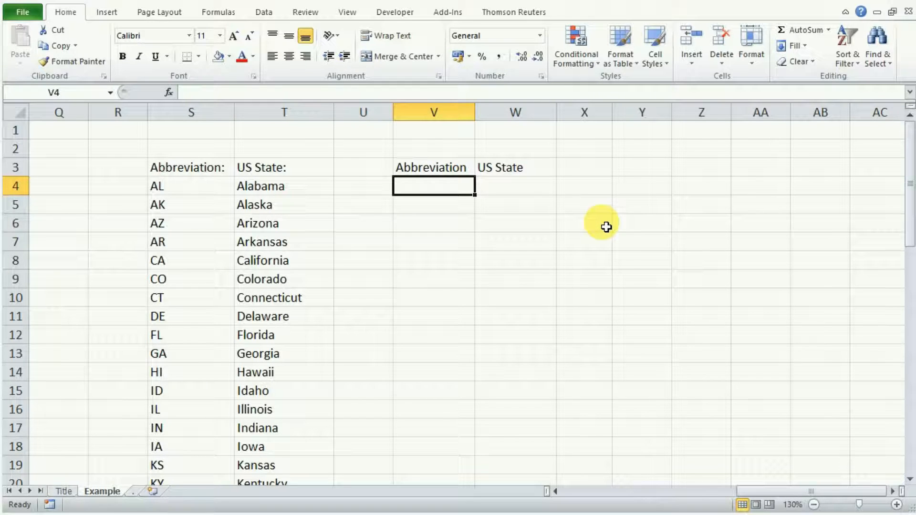
pyautogui.write('AK')
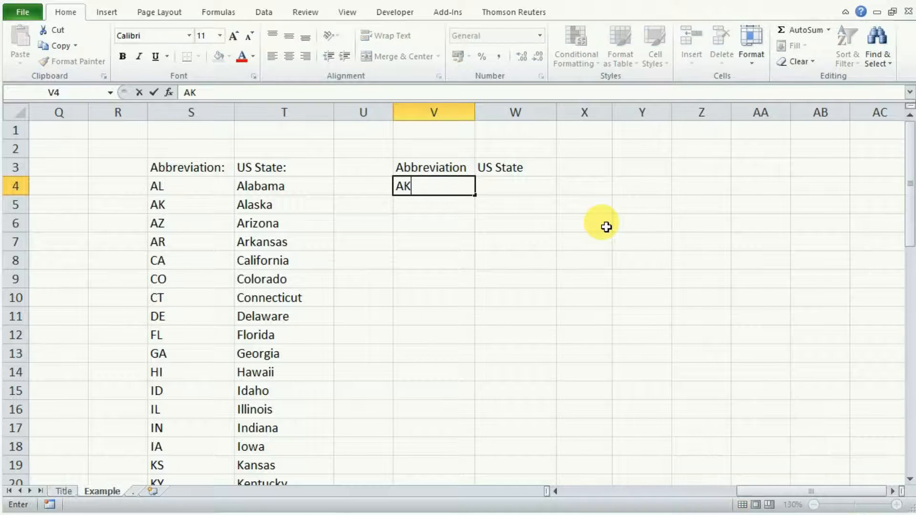
pyautogui.press('Tab')
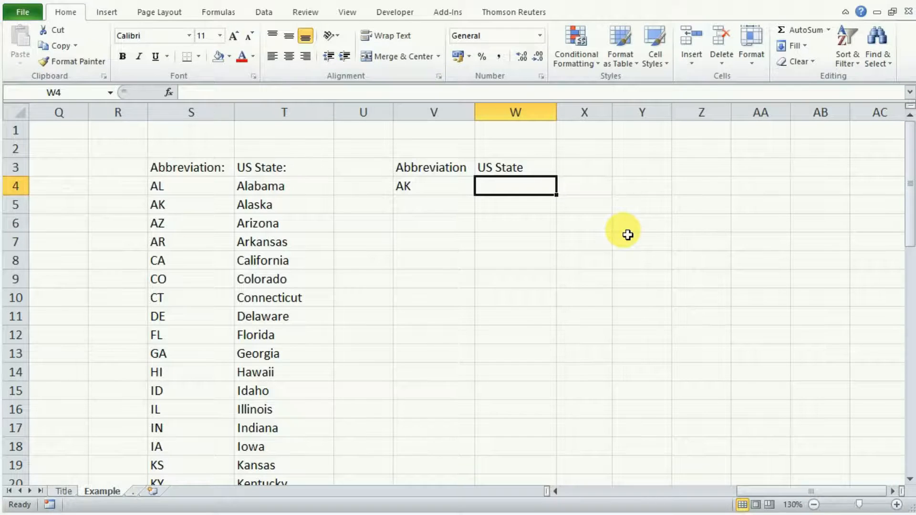
# Step: Start a VLOOKUP formula in cell W4 with the abbreviation in V4 as the lookup value
pyautogui.write('=v')
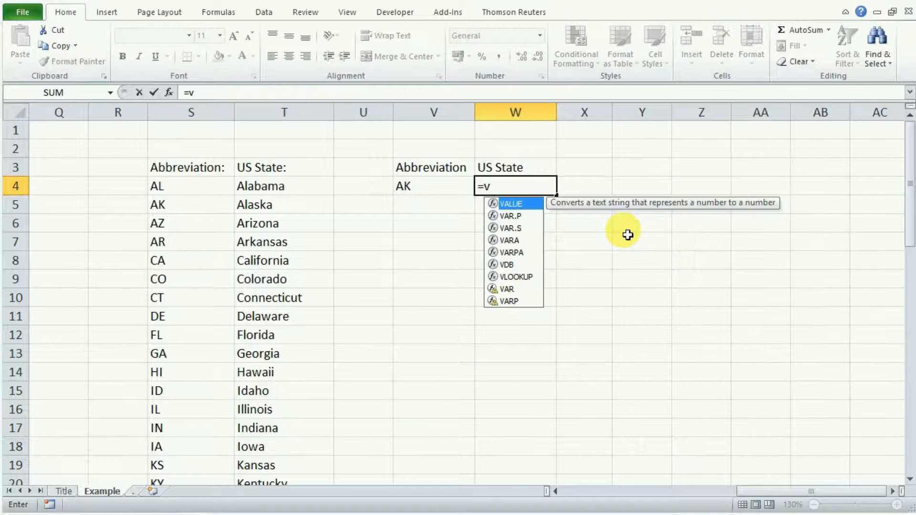
pyautogui.write('loo')
pyautogui.press('Tab')
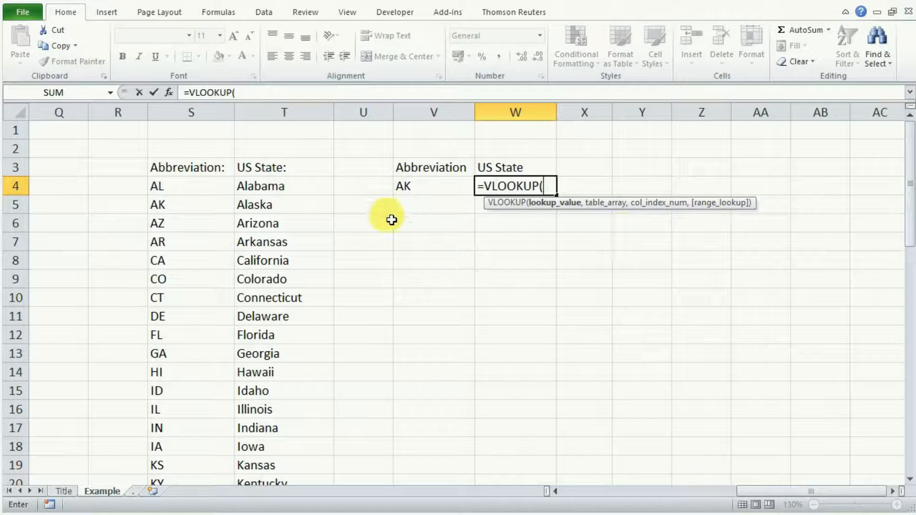
pyautogui.click(424, 193)
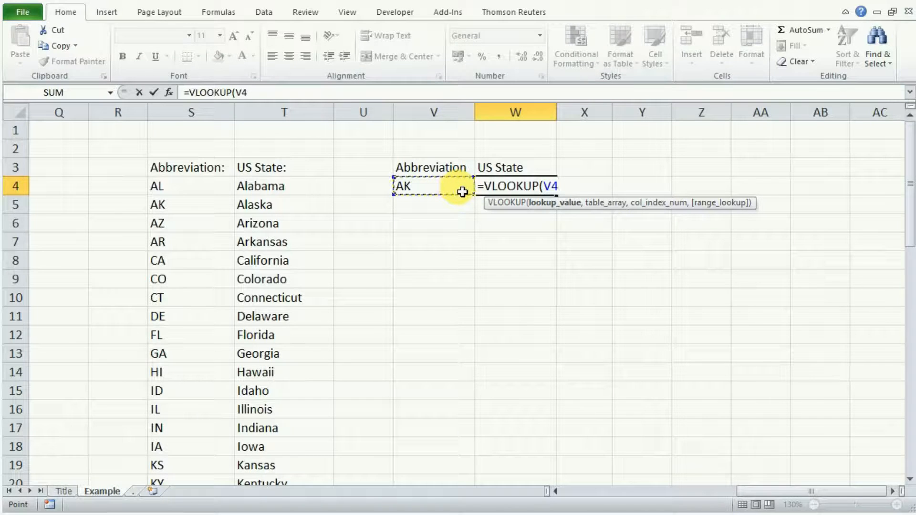
pyautogui.write(',')
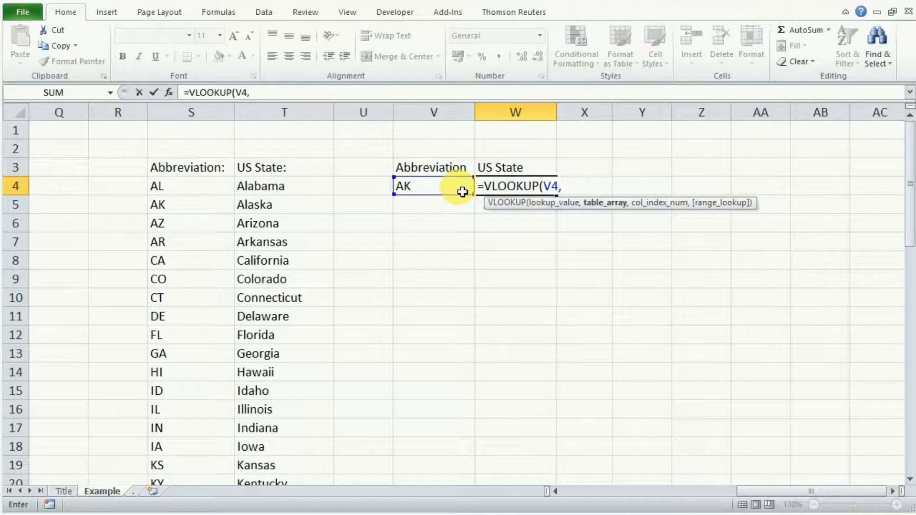
# Step: Use the absolute range $S$3:$T$53 as the table array of the state lookup formula in W4
pyautogui.click(217, 167)
pyautogui.hotkey('shift', 'Right')
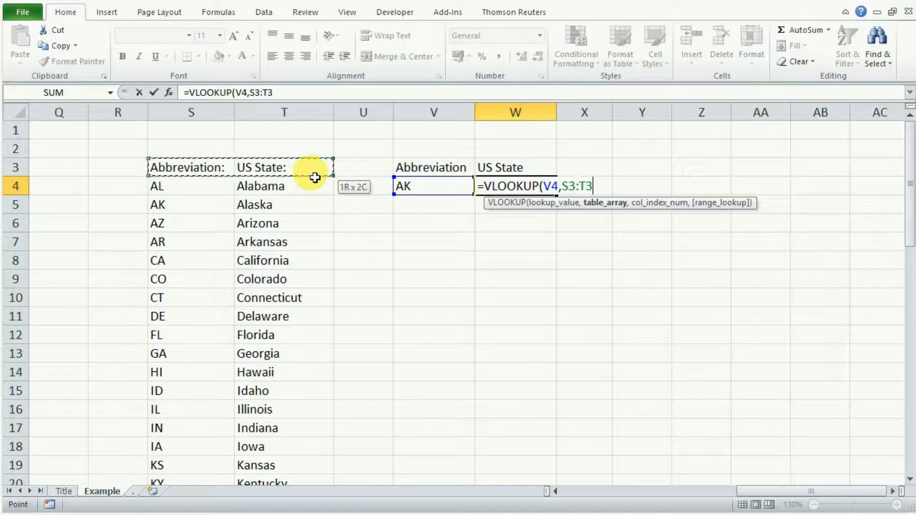
pyautogui.hotkey('ctrl', 'shift', 'Down')
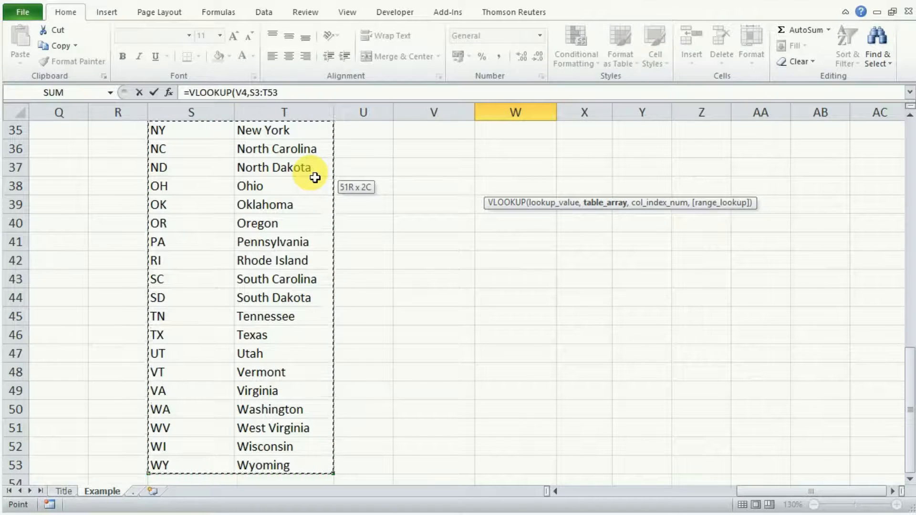
pyautogui.press('F4')
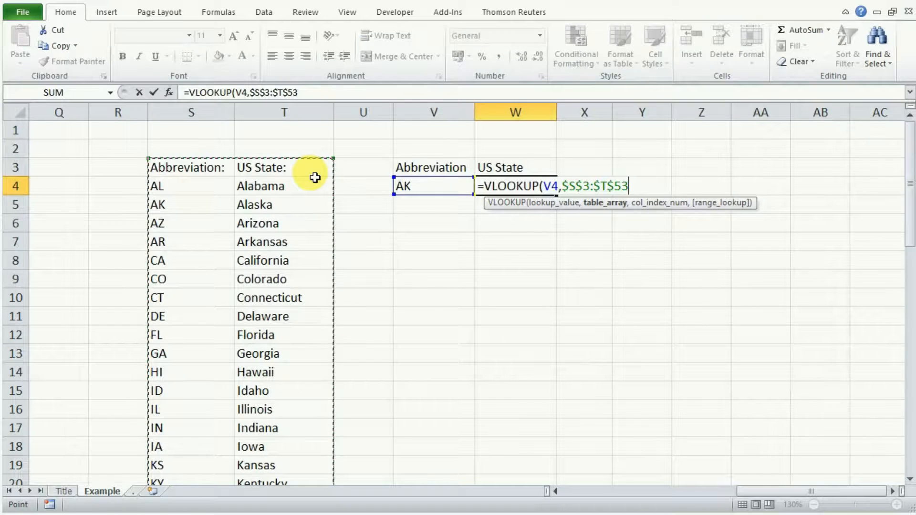
pyautogui.write(',')
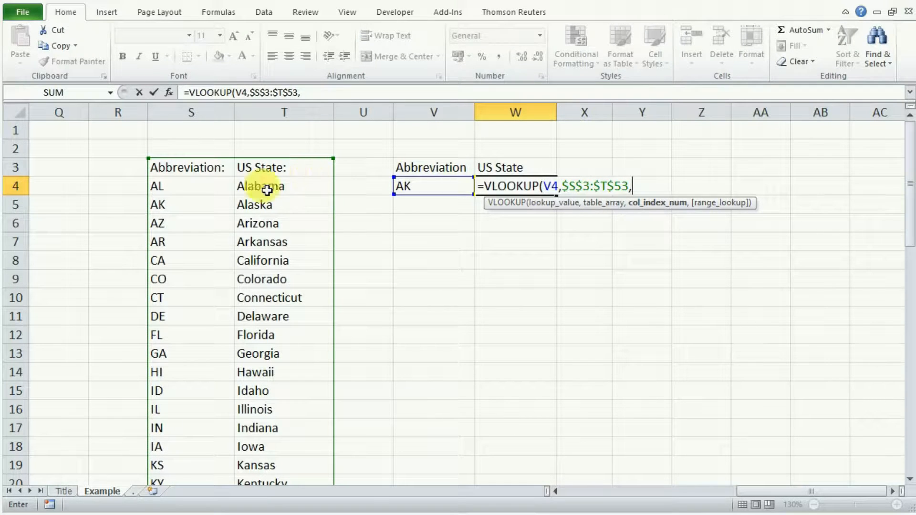
# Step: Finish the state lookup formula in W4 with column index 2 and FALSE for an exact match
pyautogui.write('2')
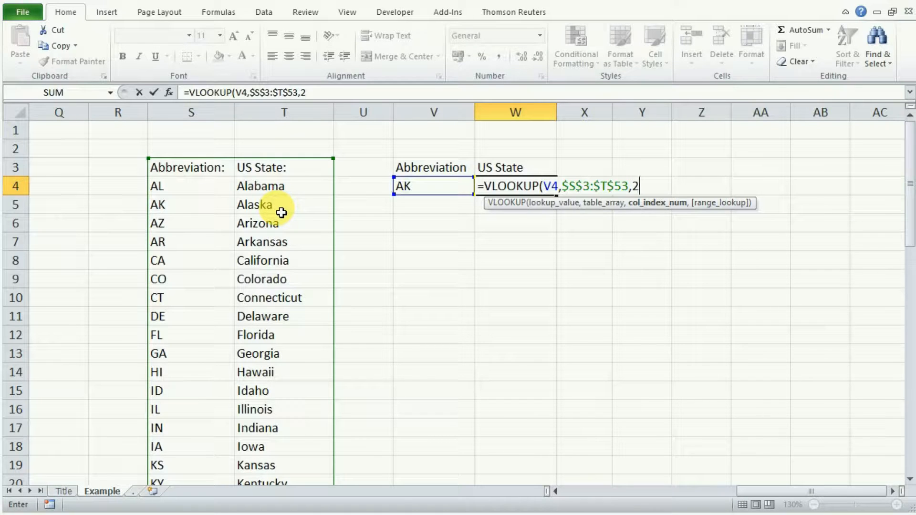
pyautogui.write(',')
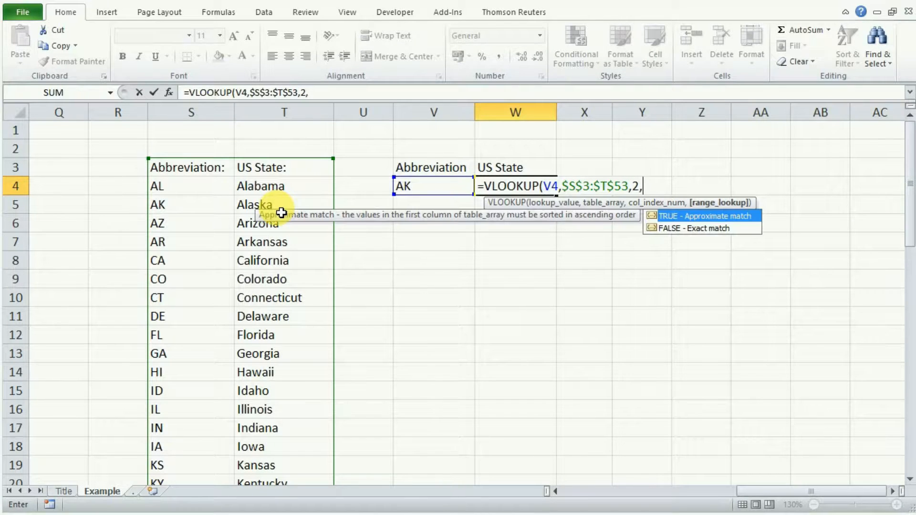
pyautogui.press('Down')
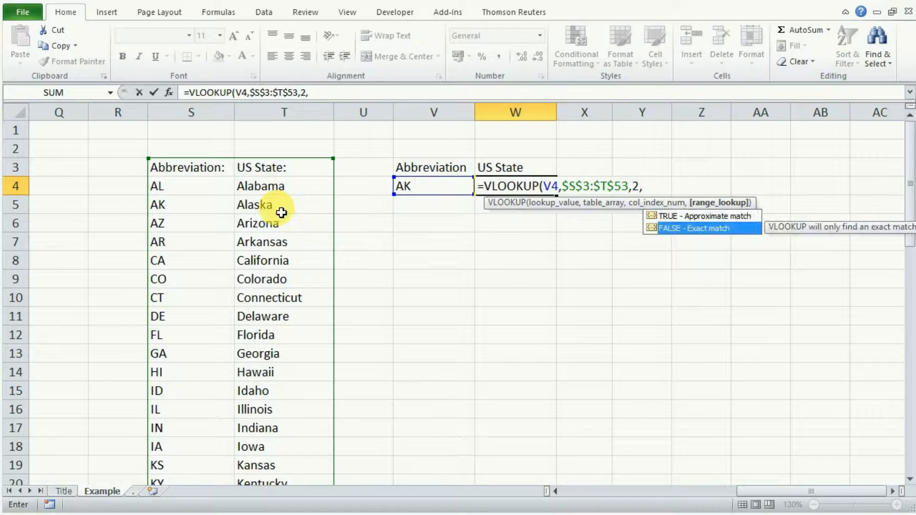
pyautogui.press('Tab')
pyautogui.press('Return')
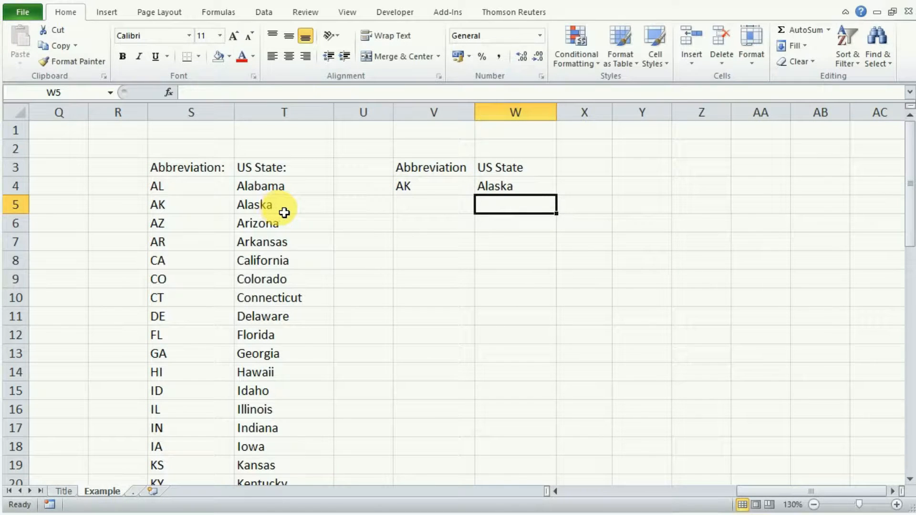
# Step: Change the abbreviation in cell V4 to CO to test the state lookup
pyautogui.click(420, 191)
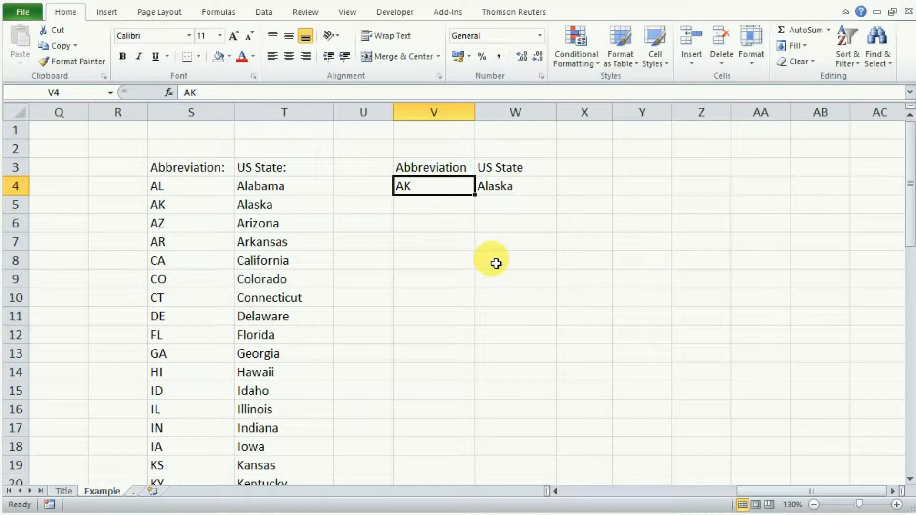
pyautogui.write('CO')
pyautogui.press('Return')
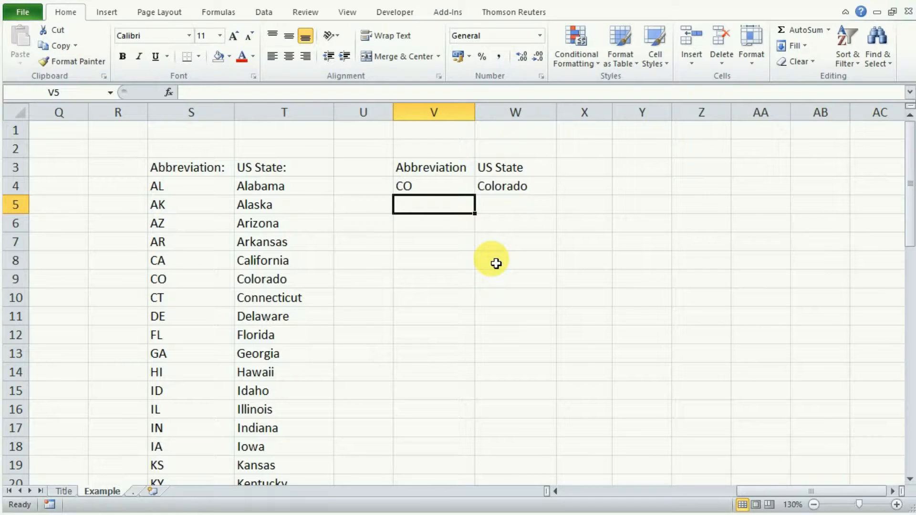
# Step: Set the abbreviation in cell V4 to AL to look up its state name
pyautogui.click(429, 186)
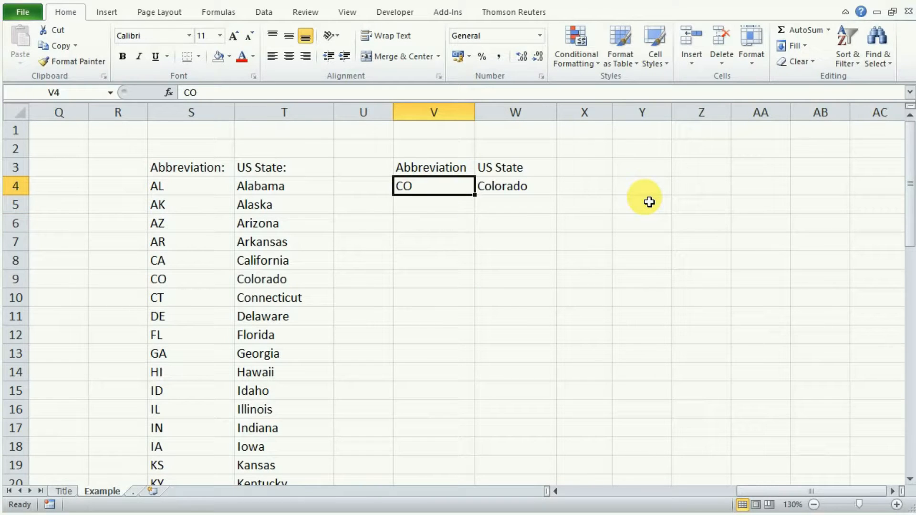
pyautogui.write('AL')
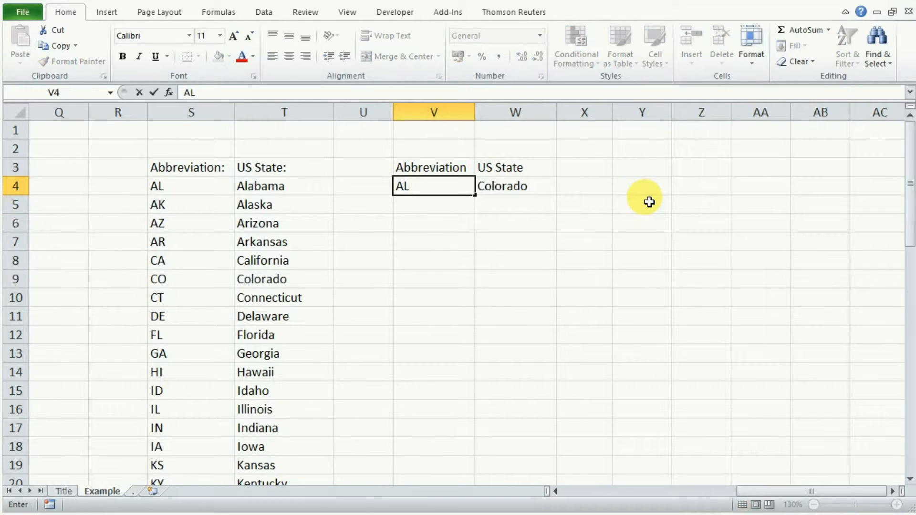
pyautogui.press('Return')
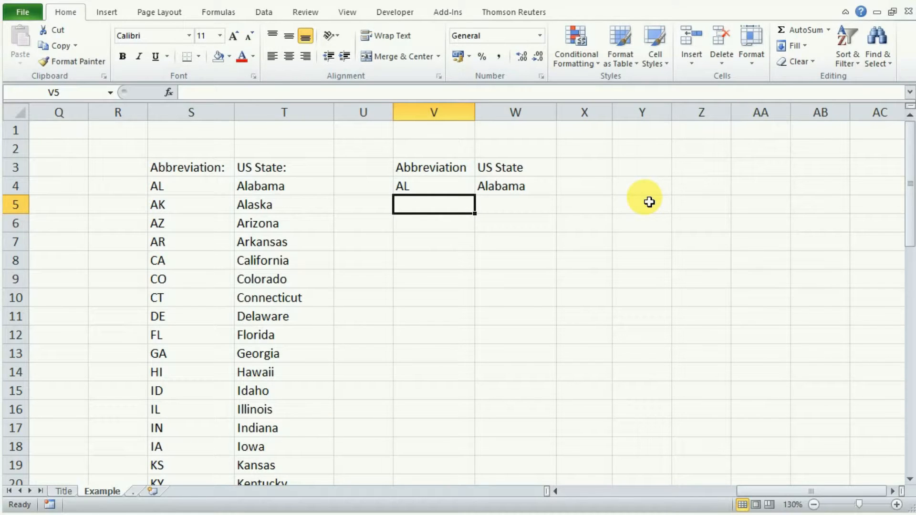